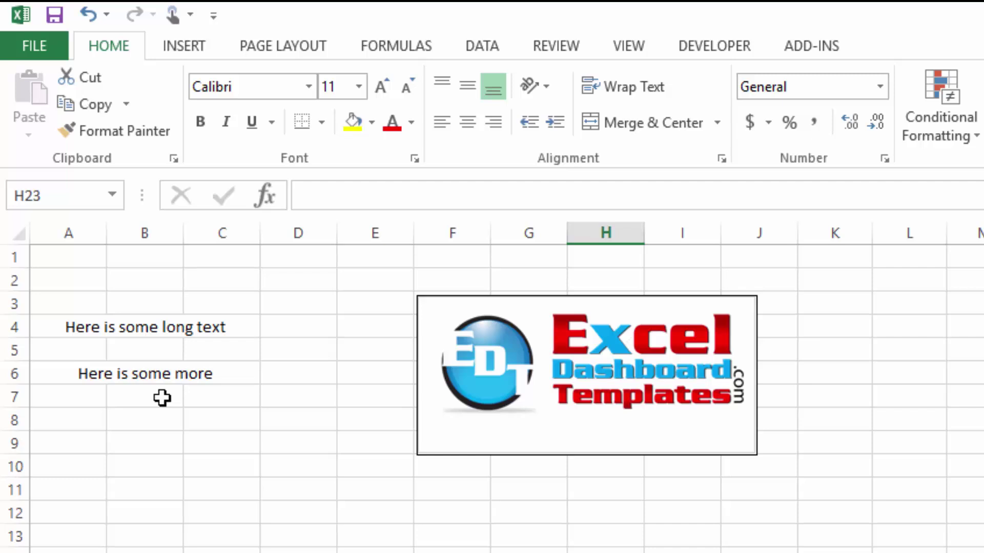
Step: Turn on Wrap Text for cell B4's long text
{"action": "left_click", "coordinate": [154, 433]}
{"action": "left_click", "coordinate": [154, 328]}
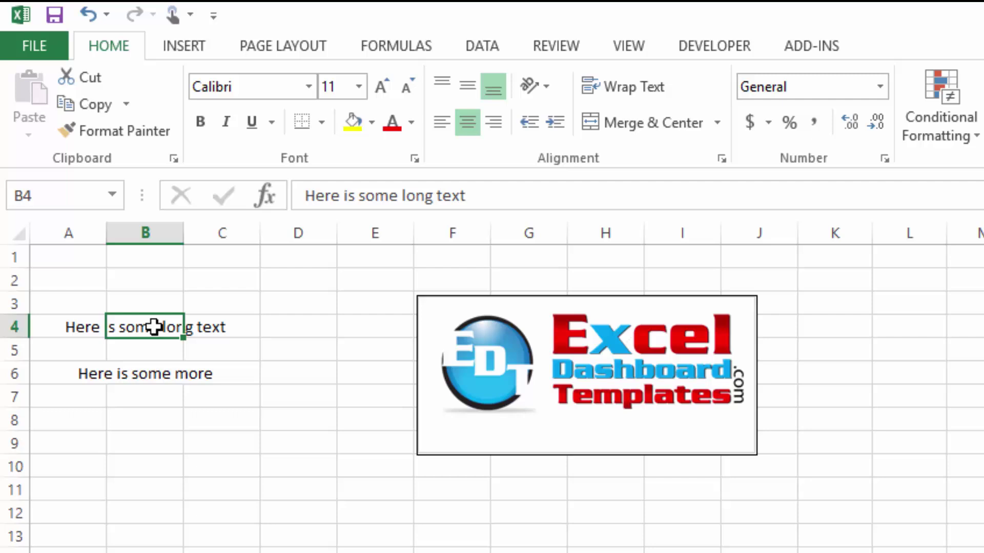
{"action": "left_click", "coordinate": [162, 398]}
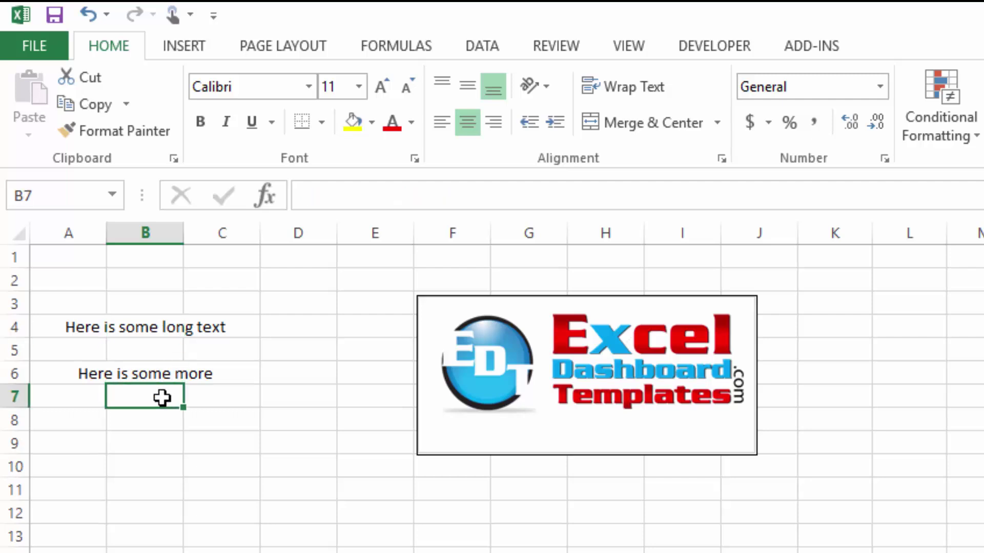
{"action": "left_click", "coordinate": [134, 332]}
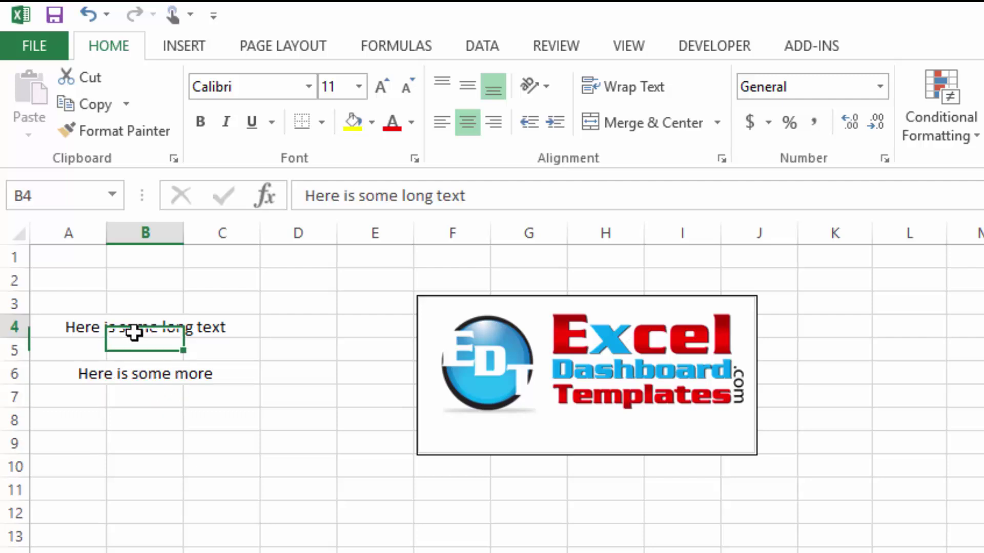
{"action": "left_click", "coordinate": [620, 88]}
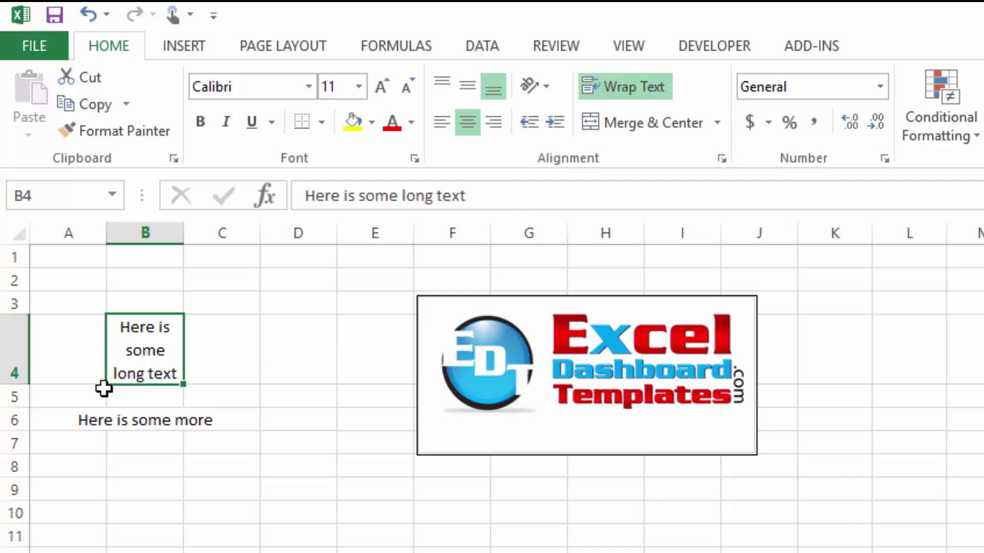
Step: Append 'More more and more' to the text in B4
{"action": "key", "text": "F2"}
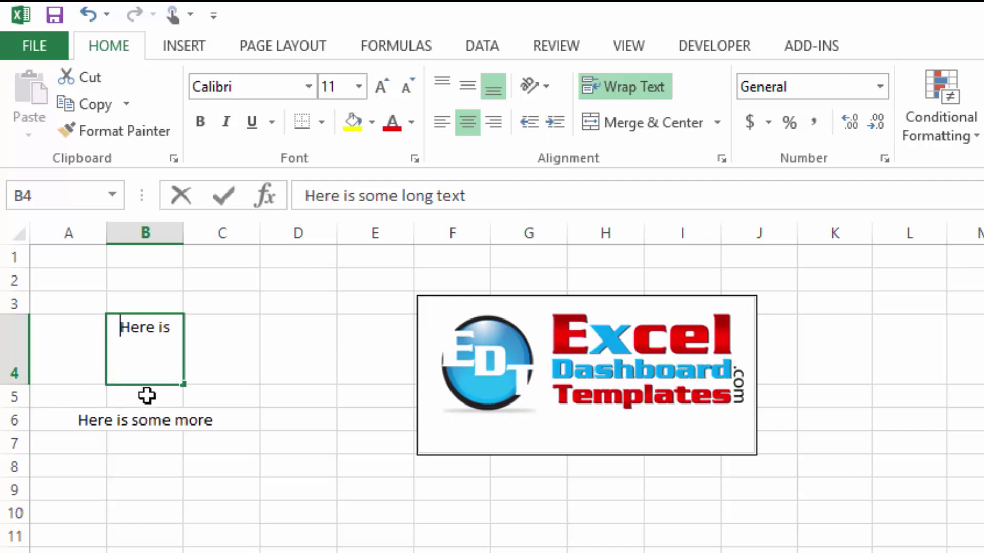
{"action": "type", "text": "More mo"}
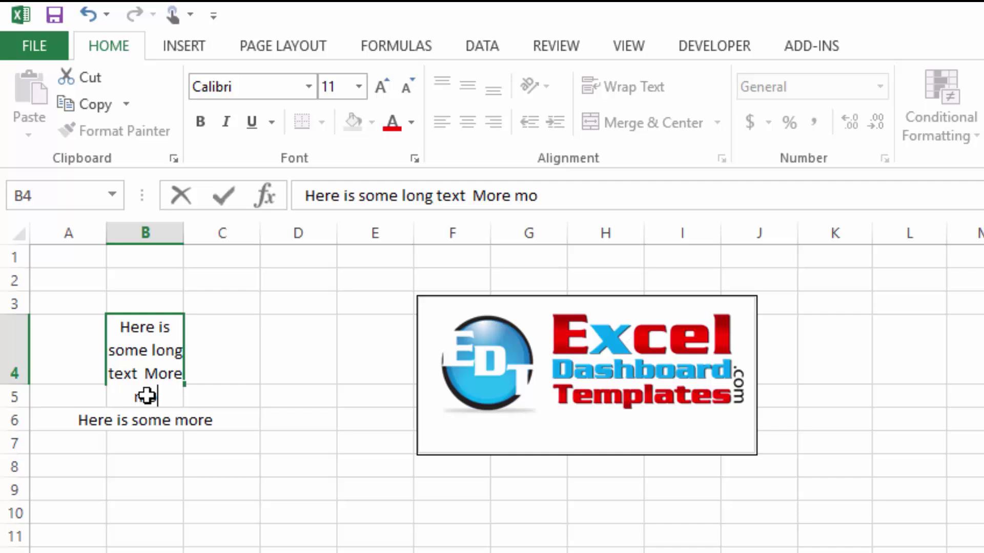
{"action": "type", "text": "re and more"}
{"action": "key", "text": "Return"}
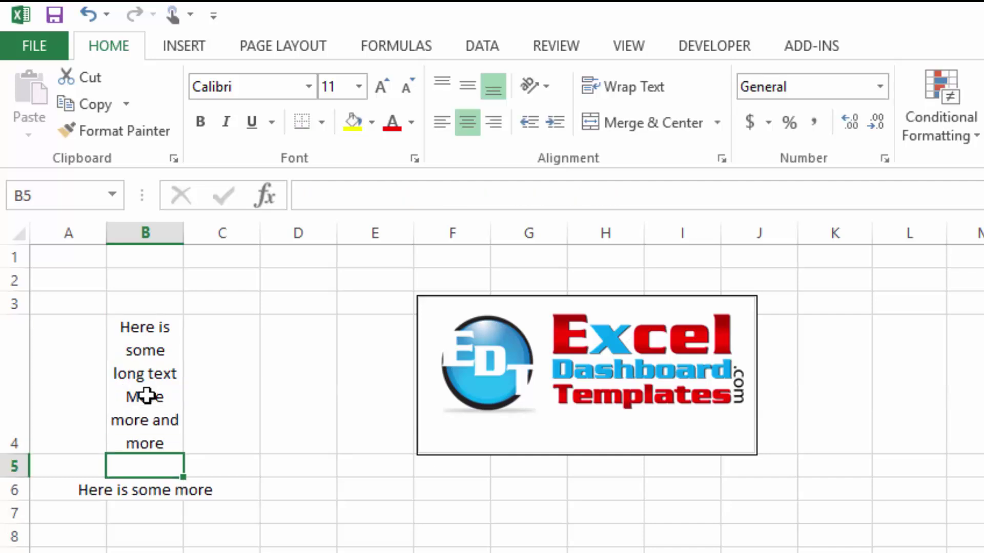
{"action": "left_click", "coordinate": [146, 416]}
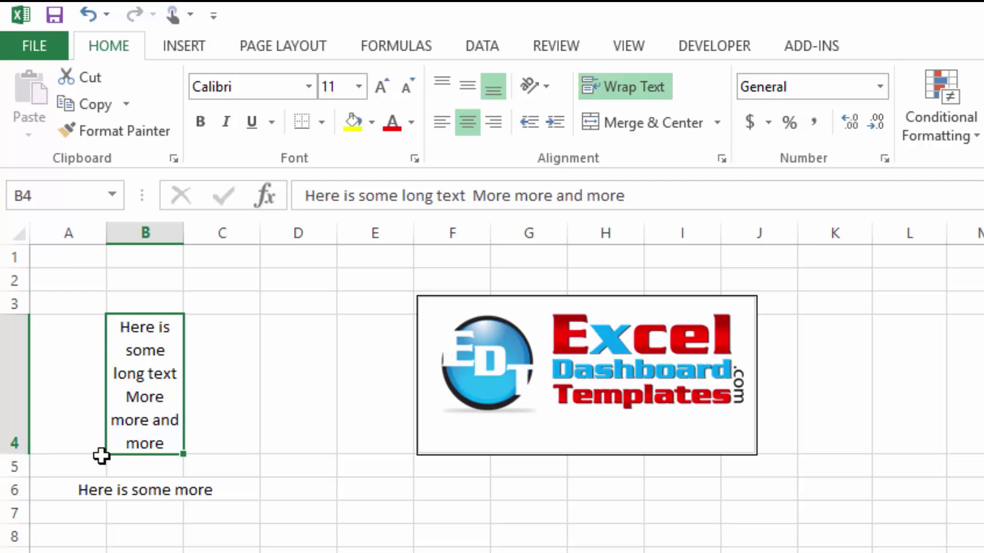
Step: Shorten row 4 so the text is cut off, then append 'and more and more' to B4
{"action": "left_click_drag", "start_coordinate": [18, 453], "coordinate": [20, 400]}
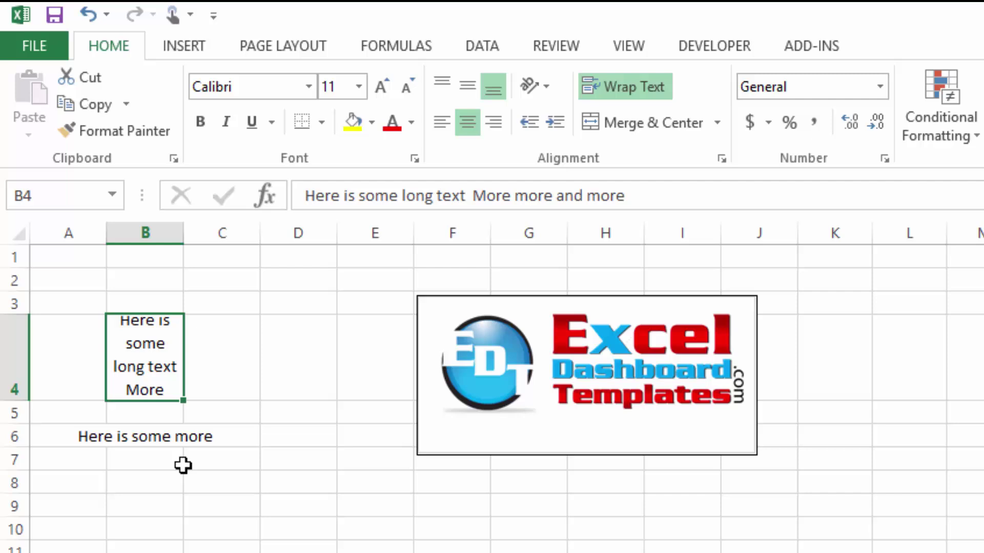
{"action": "key", "text": "F2"}
{"action": "type", "text": "and more and"}
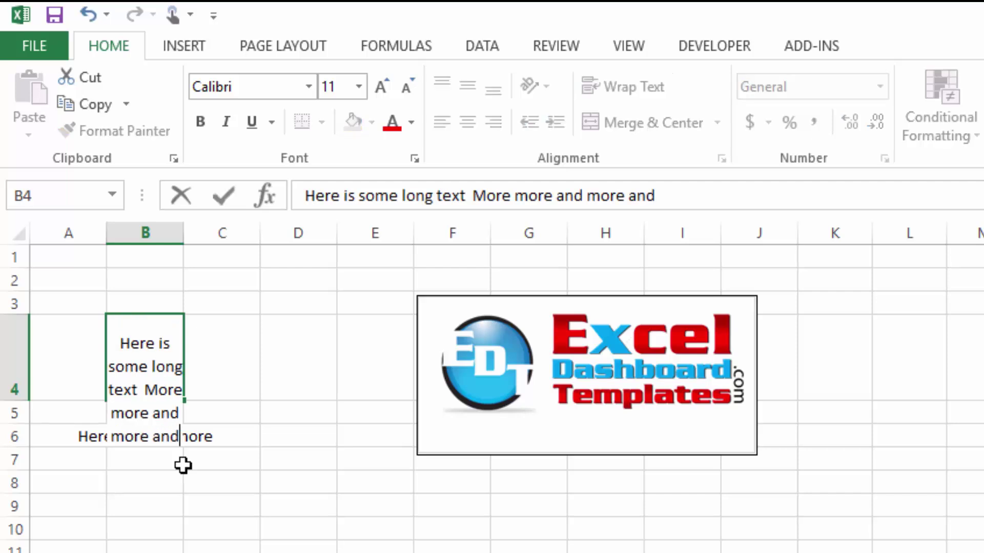
{"action": "type", "text": " more and mor"}
{"action": "key", "text": "Return"}
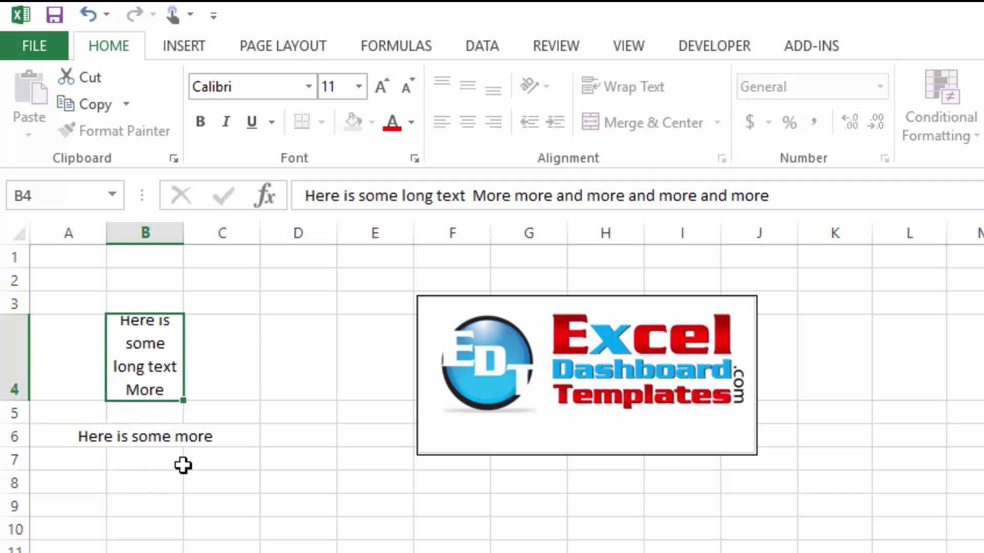
{"action": "left_click", "coordinate": [166, 374]}
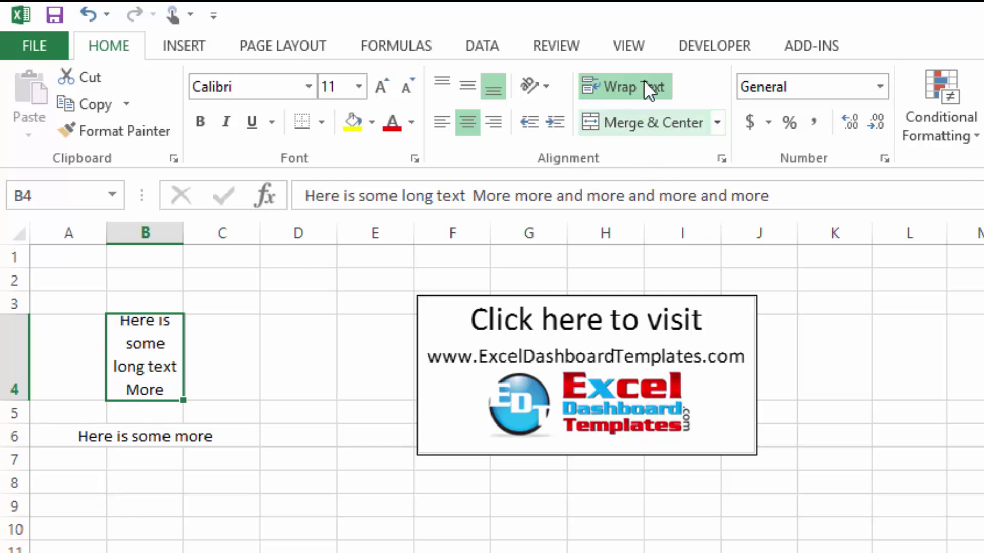
{"action": "left_click", "coordinate": [720, 155]}
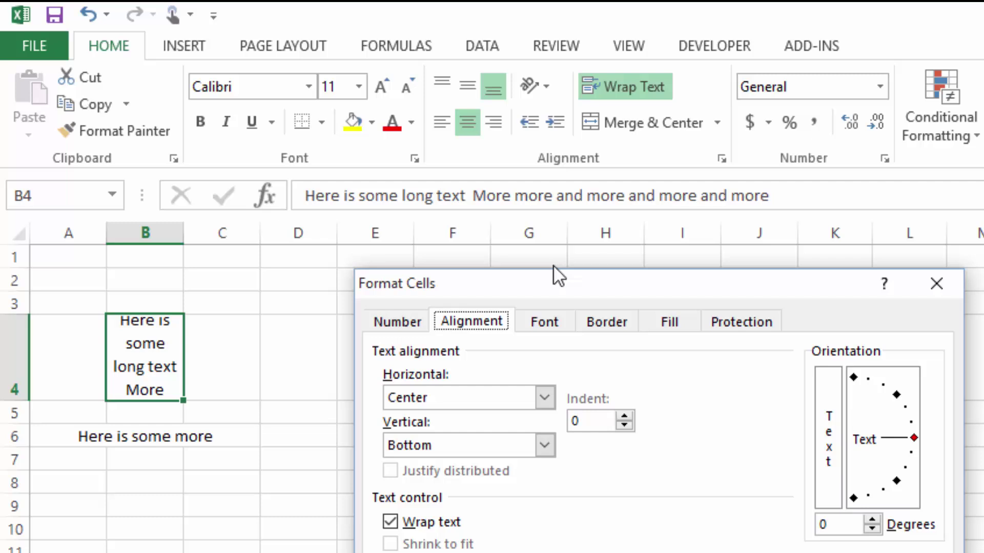
{"action": "left_click_drag", "start_coordinate": [553, 271], "coordinate": [505, 256]}
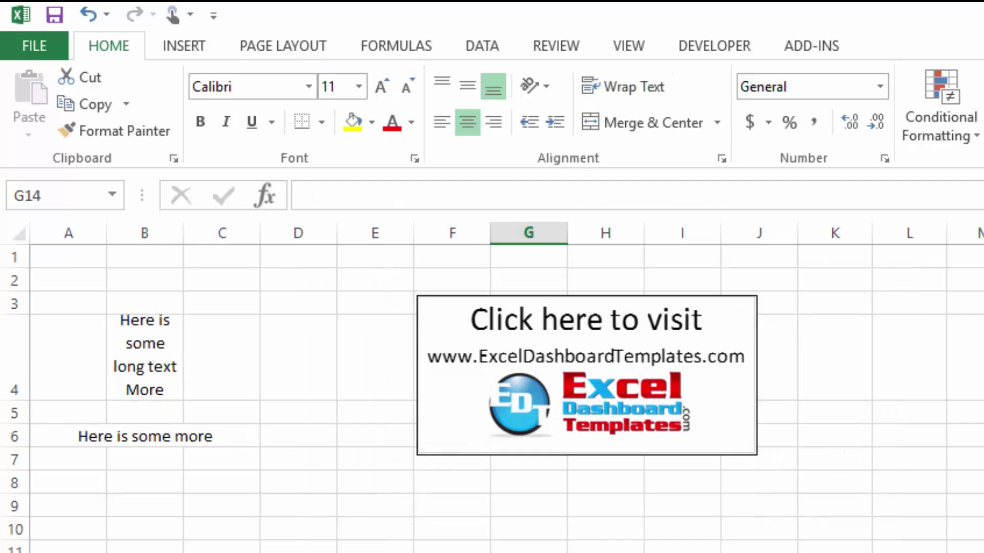
Step: Autofit row 4 to B4's wrapped text, then append 'resets the wrap it will expand' to B4
{"action": "key", "text": "Return"}
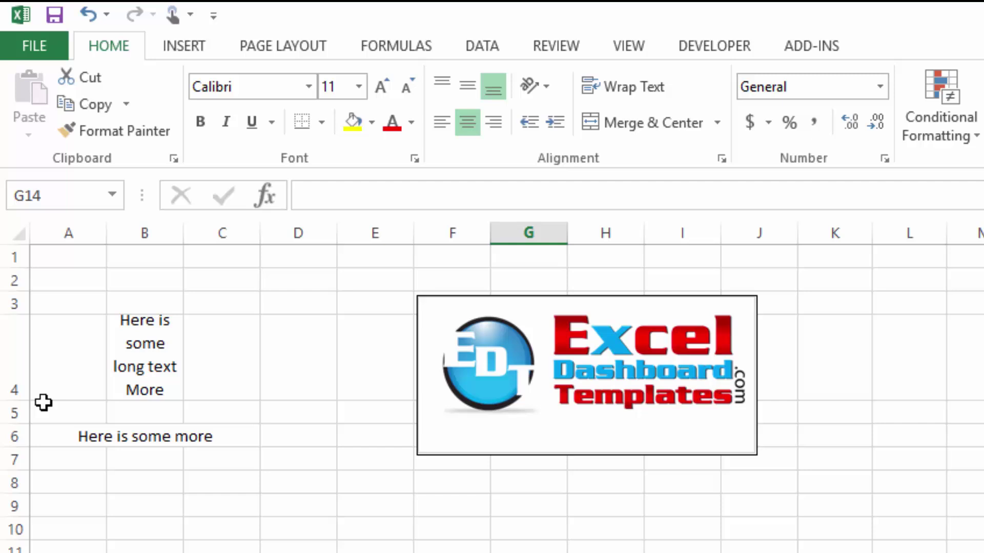
{"action": "double_click", "coordinate": [26, 401]}
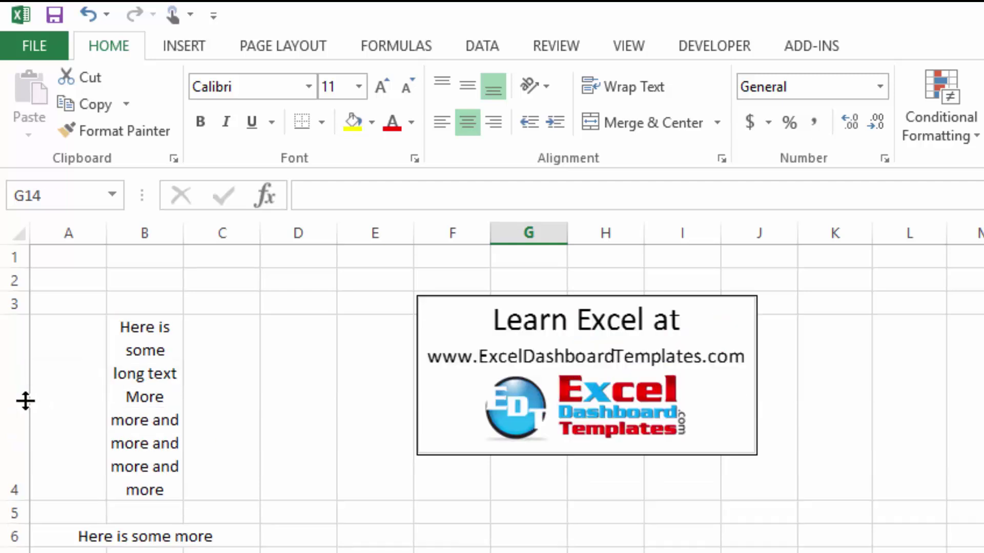
{"action": "left_click", "coordinate": [144, 419]}
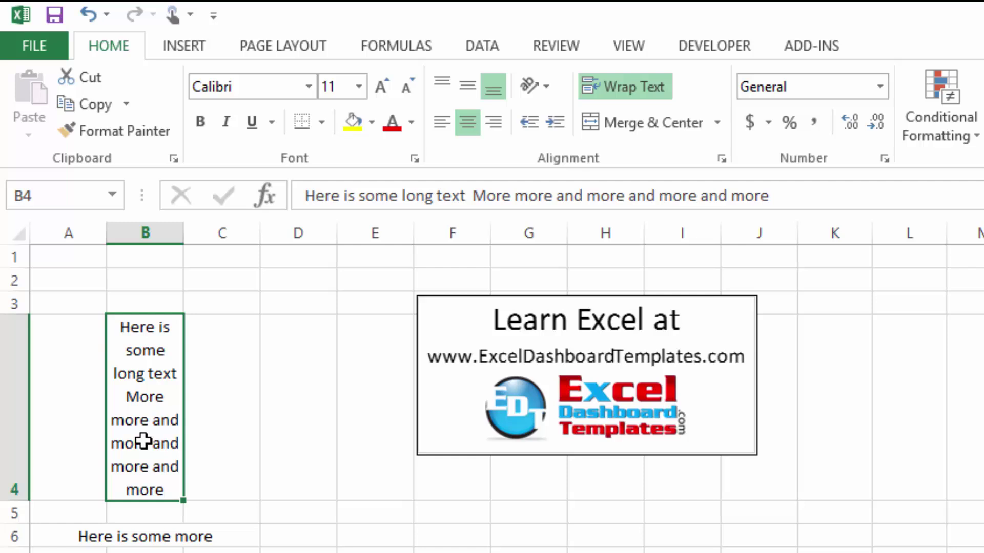
{"action": "key", "text": "F2"}
{"action": "type", "text": "rest"}
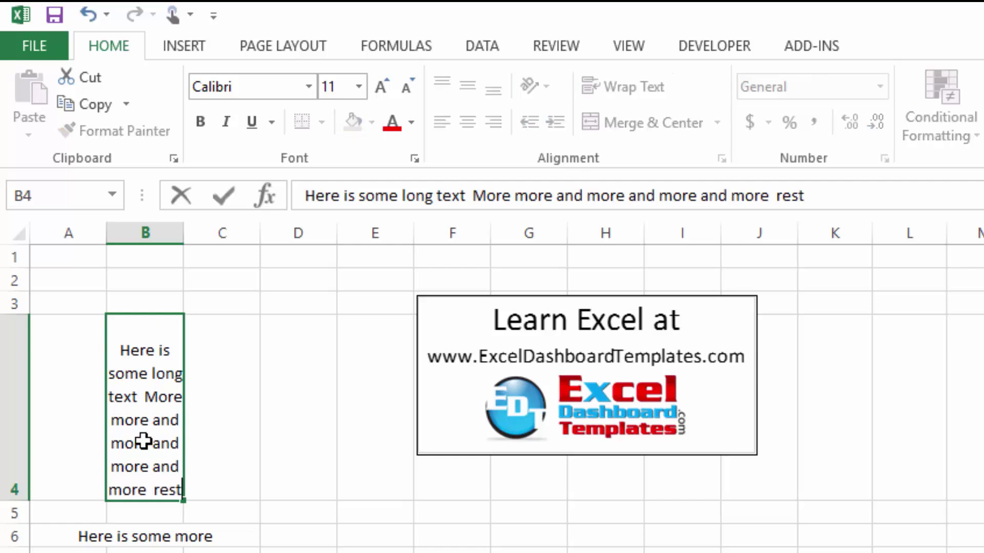
{"action": "key", "text": "BackSpace"}
{"action": "type", "text": "ets t"}
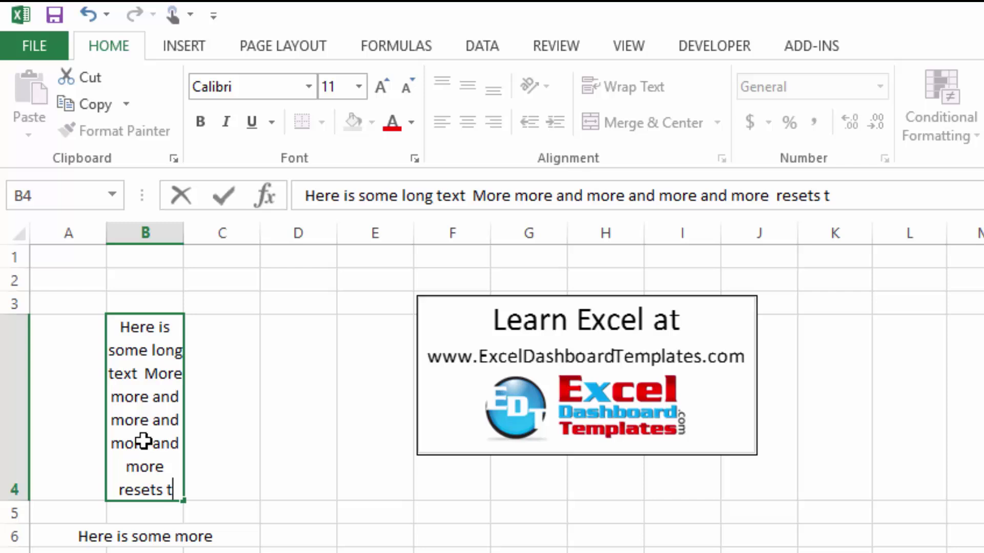
{"action": "type", "text": "he wrap"}
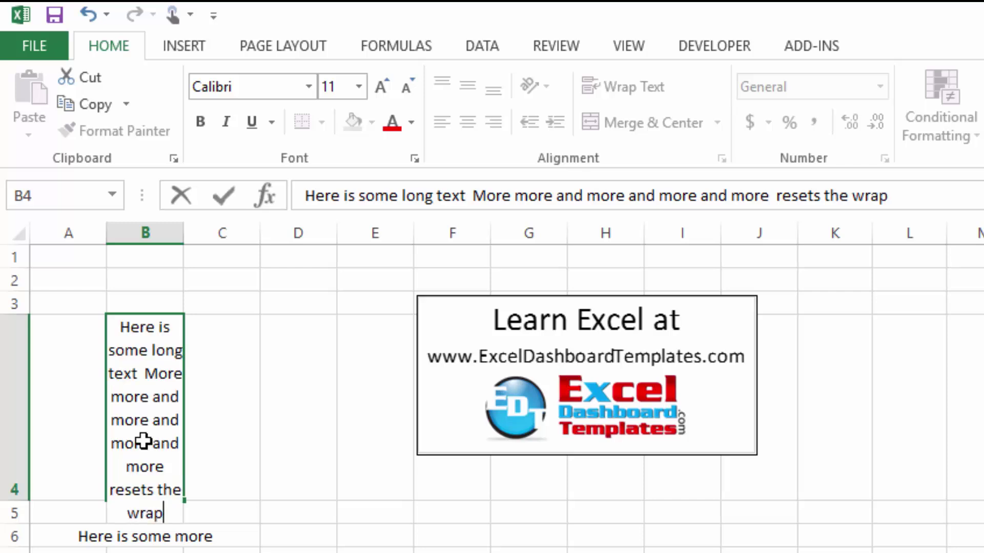
{"action": "type", "text": " it will ex"}
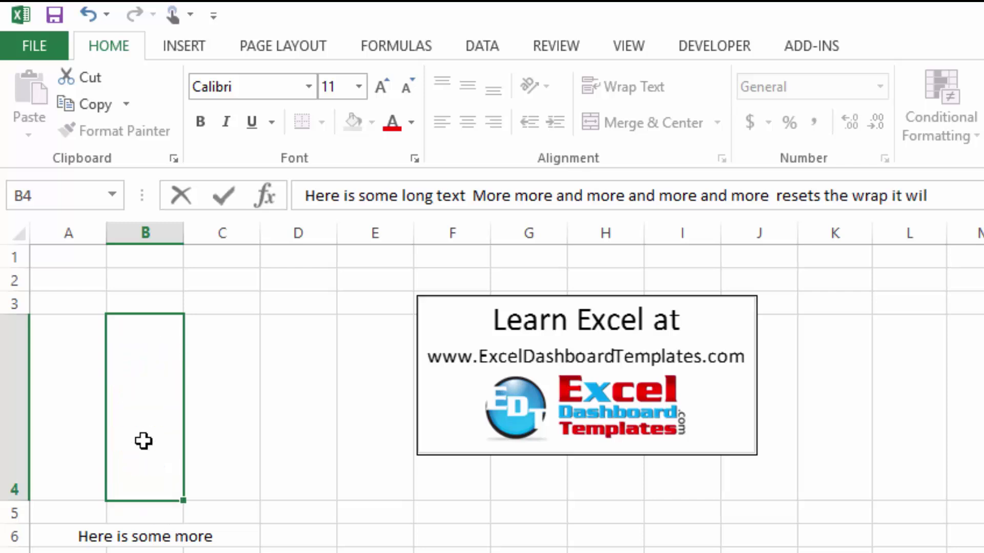
{"action": "type", "text": "pand"}
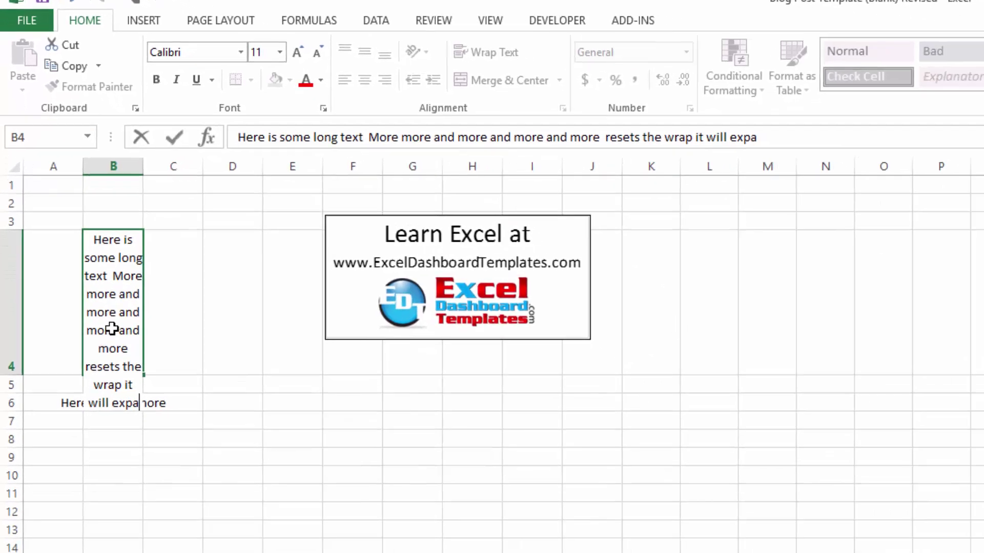
Step: Commit B4's new text and shorten row 4 to a height of 73.50
{"action": "key", "text": "Return"}
{"action": "left_click", "coordinate": [98, 281]}
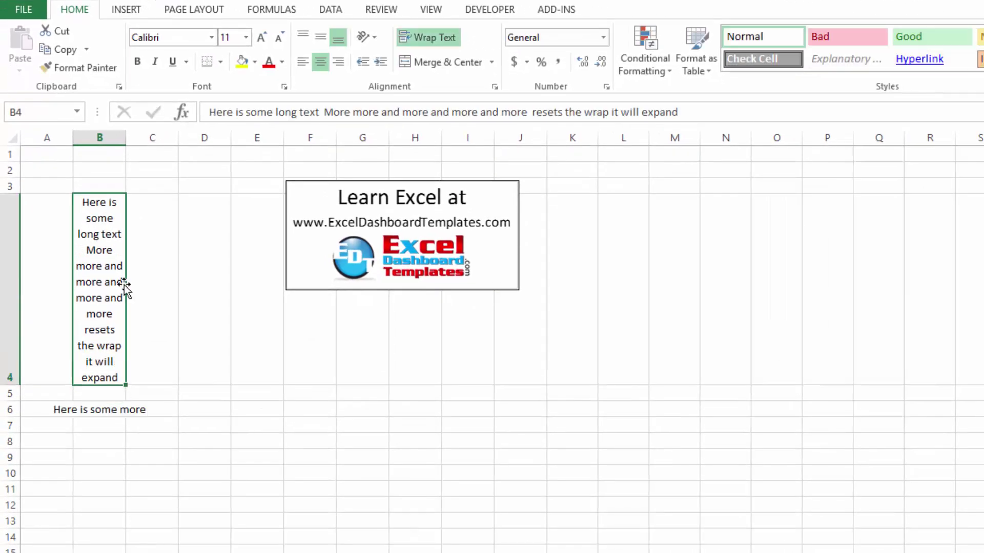
{"action": "left_click_drag", "start_coordinate": [11, 385], "coordinate": [24, 270]}
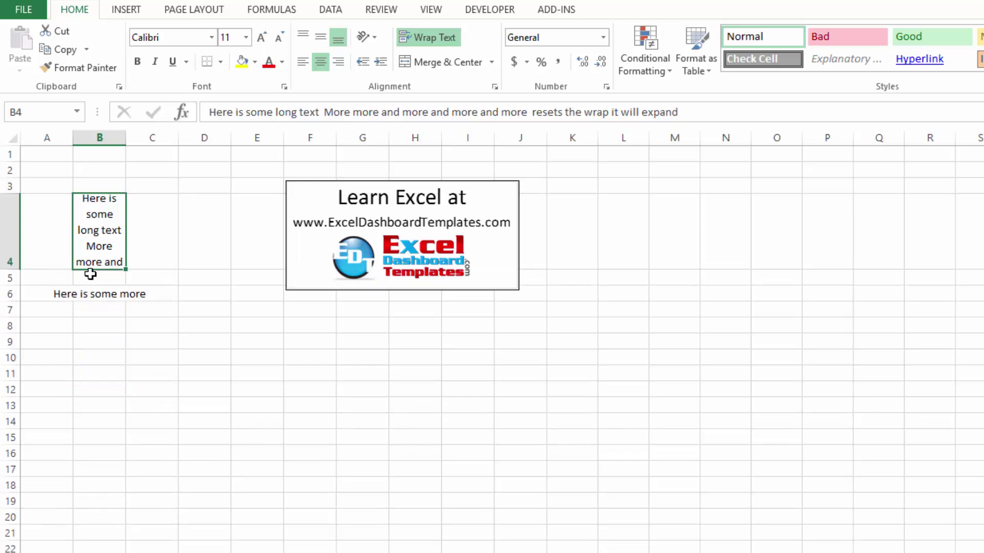
Step: Make B4's text end with 'add text'
{"action": "key", "text": "F2"}
{"action": "type", "text": "and"}
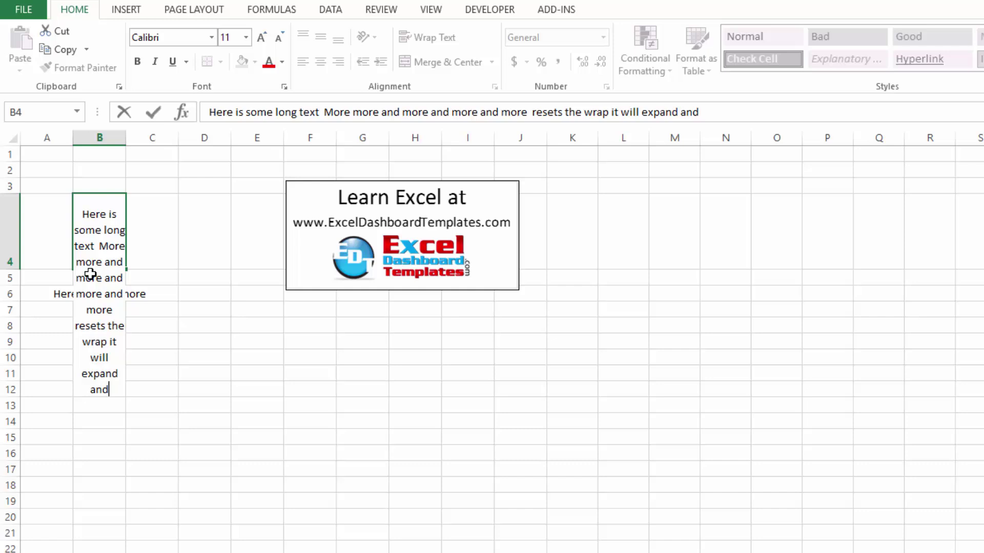
{"action": "key", "text": "BackSpace"}
{"action": "key", "text": "BackSpace"}
{"action": "type", "text": "dd e"}
{"action": "key", "text": "BackSpace"}
{"action": "type", "text": "text"}
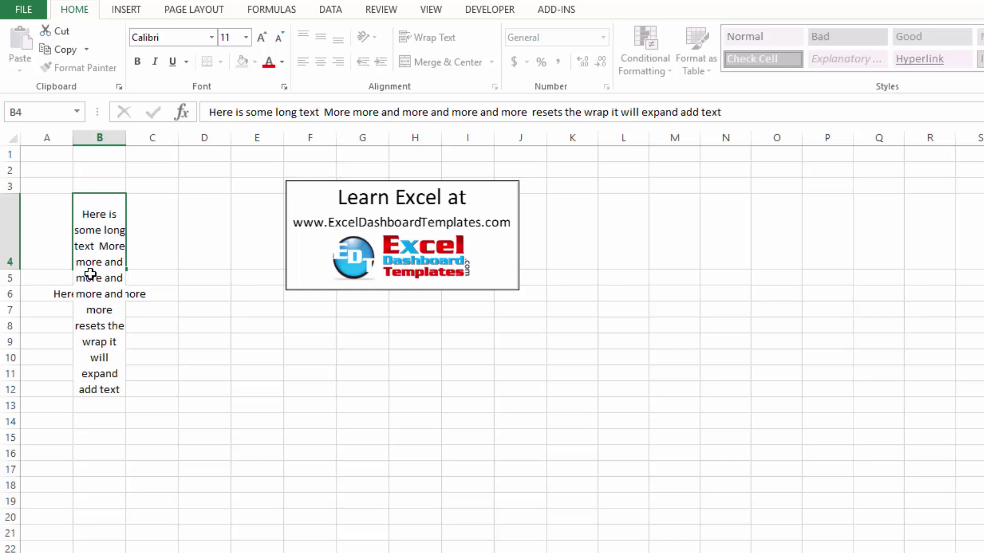
{"action": "key", "text": "Return"}
{"action": "left_click", "coordinate": [67, 247]}
{"action": "left_click", "coordinate": [94, 241]}
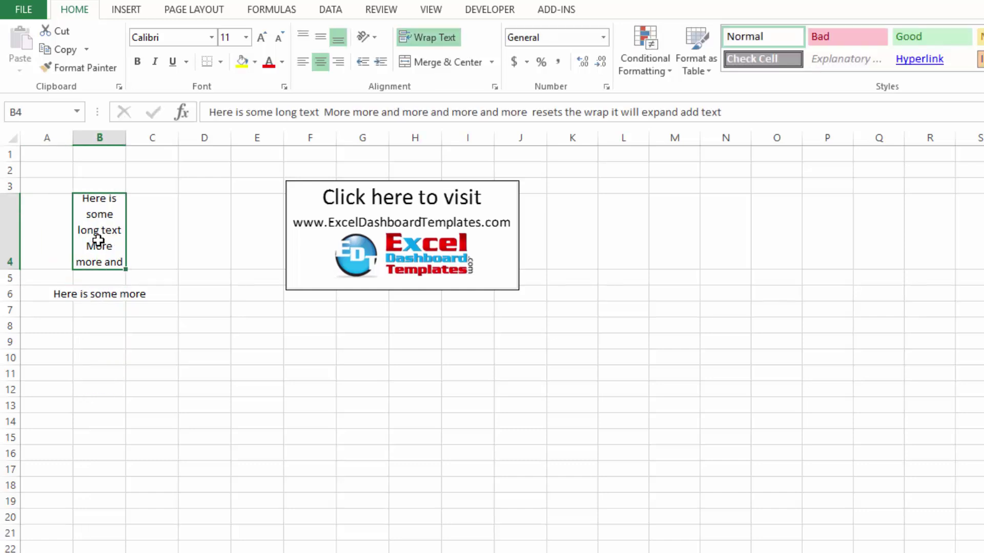
Step: Wrap B6's text, shorten row 6, and append '2013 add text' to B6
{"action": "left_click", "coordinate": [105, 293]}
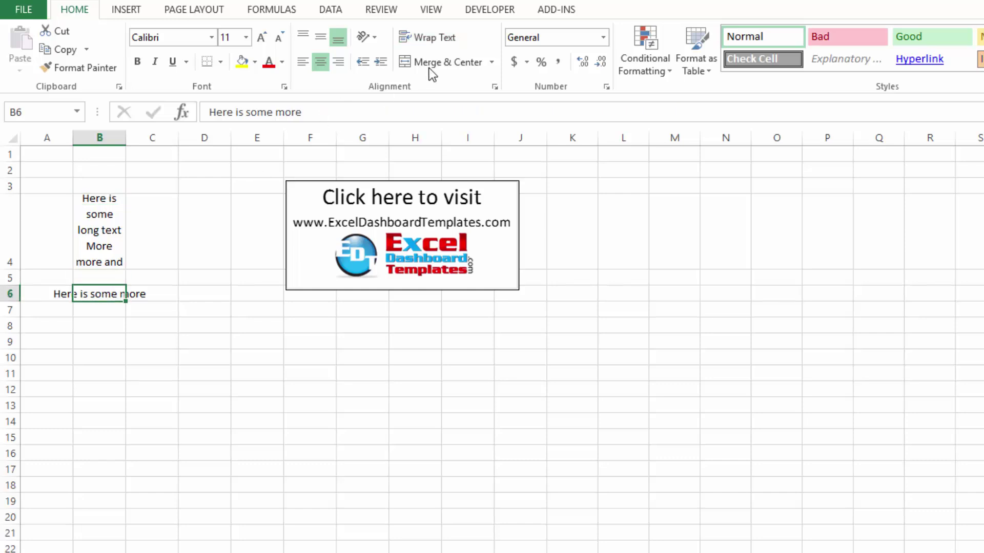
{"action": "left_click", "coordinate": [429, 37]}
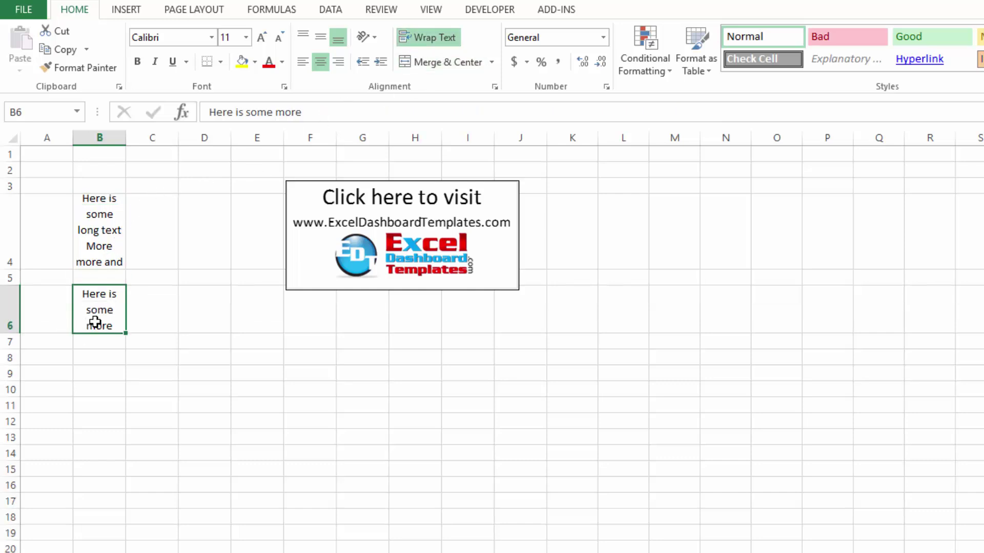
{"action": "left_click_drag", "start_coordinate": [20, 334], "coordinate": [10, 323]}
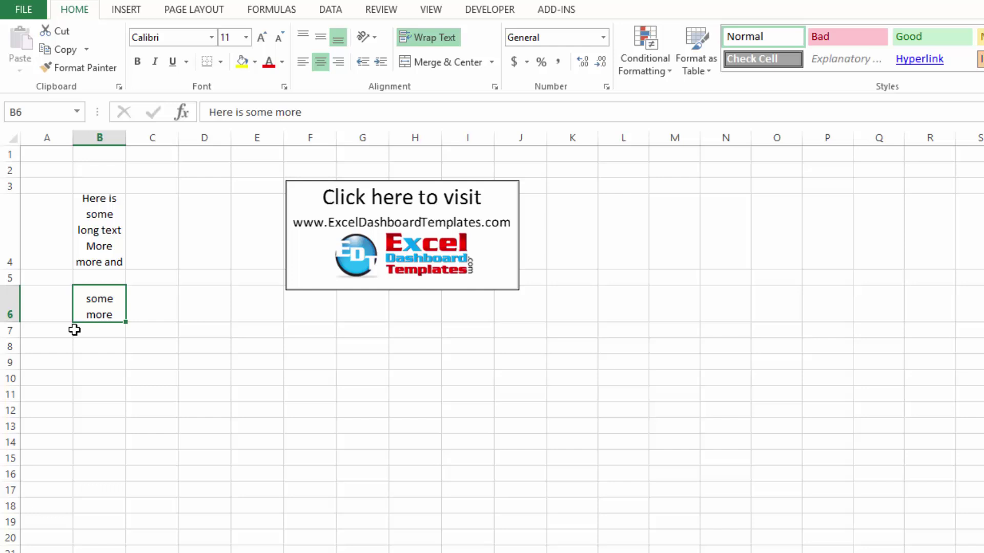
{"action": "double_click", "coordinate": [104, 324]}
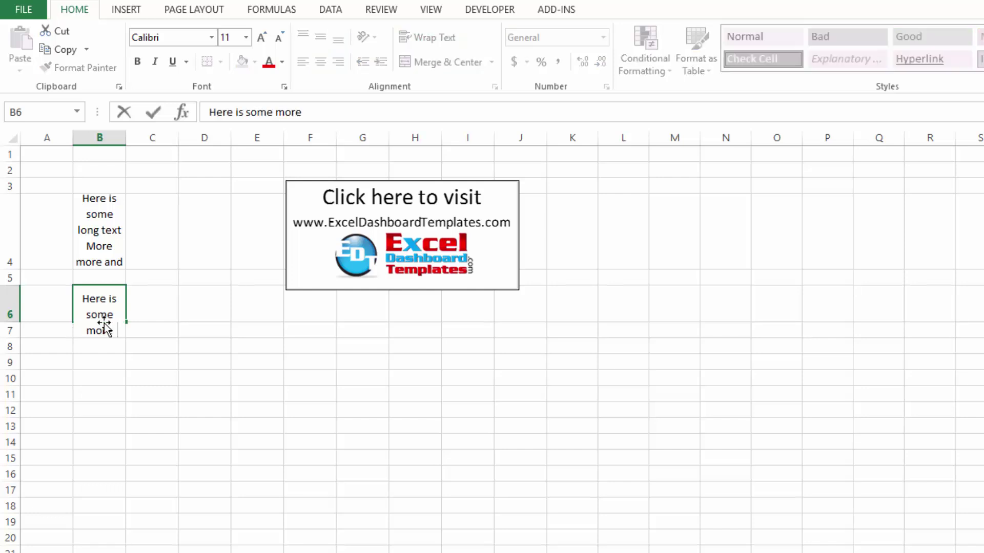
{"action": "type", "text": "2013 add text"}
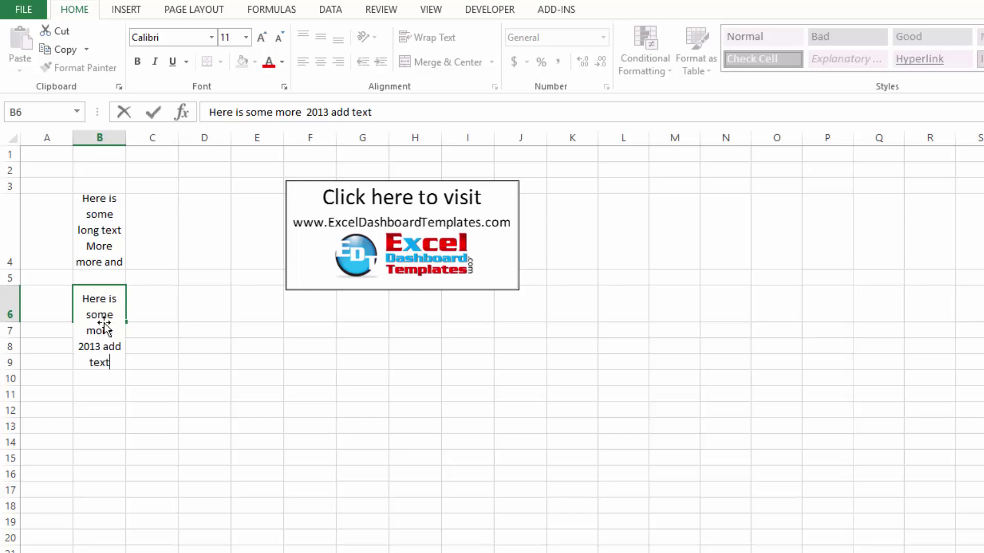
{"action": "key", "text": "Return"}
{"action": "left_click", "coordinate": [103, 307]}
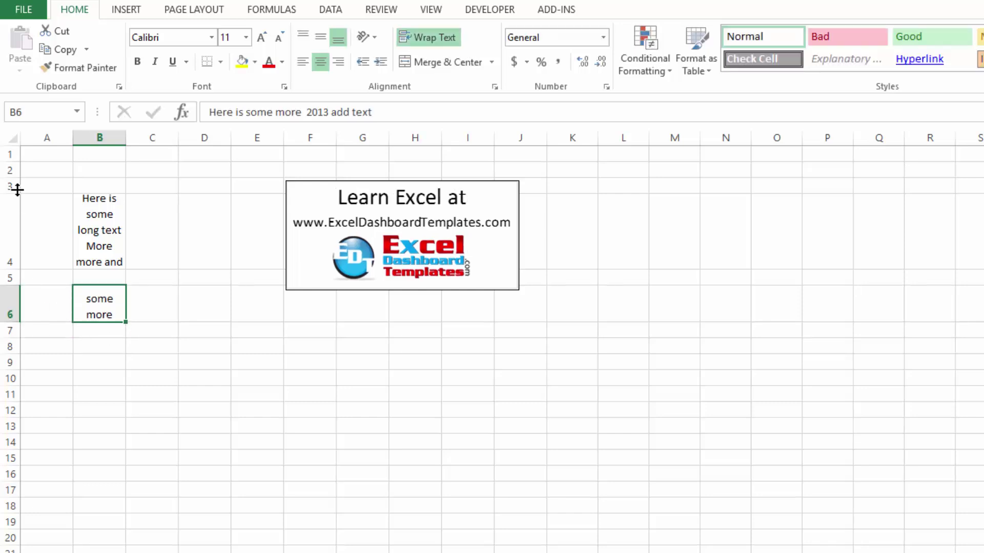
Step: Select the whole worksheet and autofit every row height to its text
{"action": "left_click", "coordinate": [11, 137]}
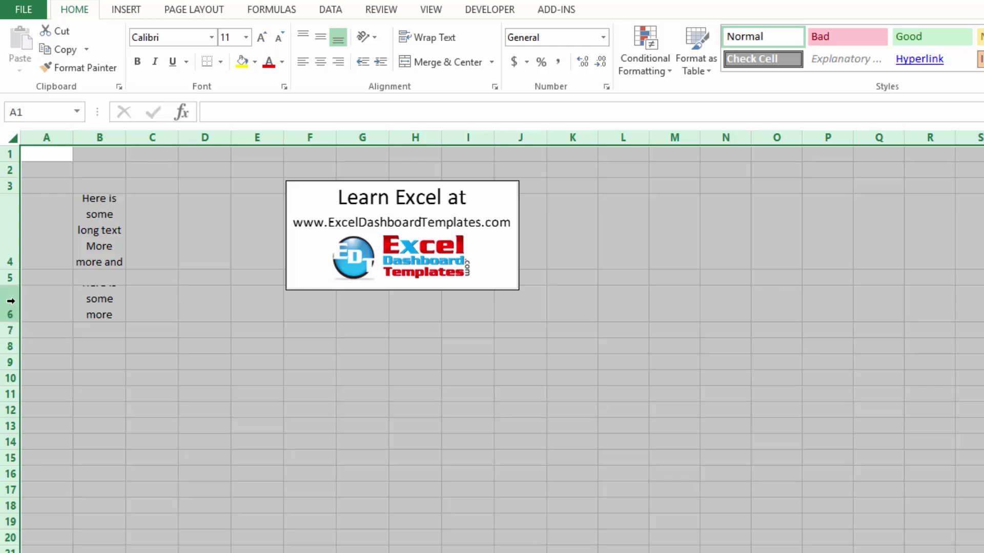
{"action": "double_click", "coordinate": [16, 285]}
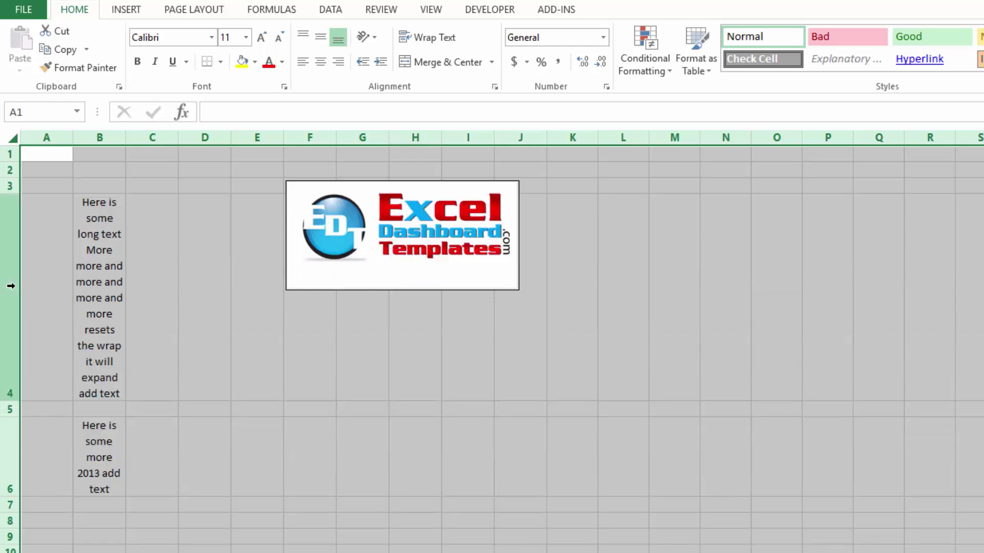
{"action": "left_click", "coordinate": [91, 313]}
{"action": "left_click", "coordinate": [96, 429]}
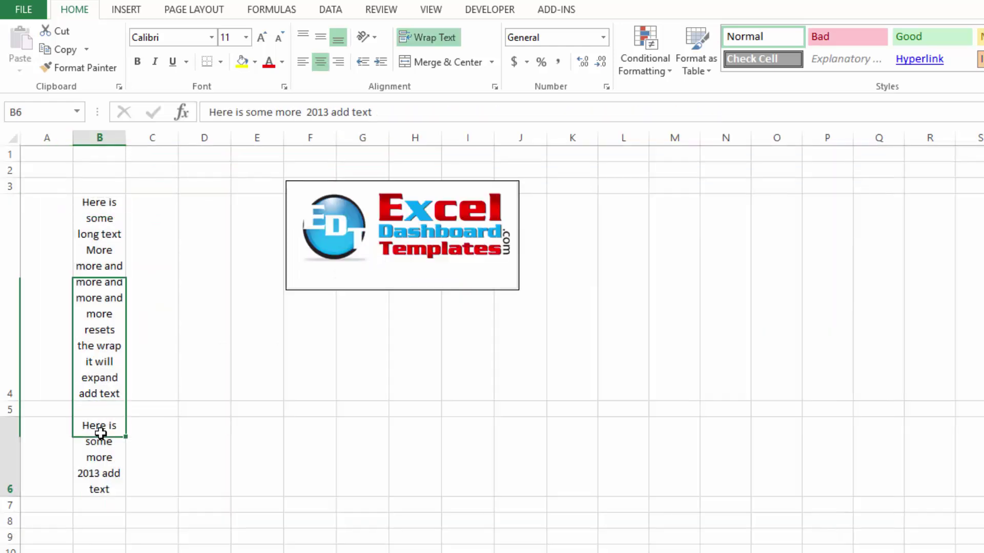
{"action": "left_click", "coordinate": [105, 386]}
Step: Append 'add more text' to the end of B4
{"action": "key", "text": "F2"}
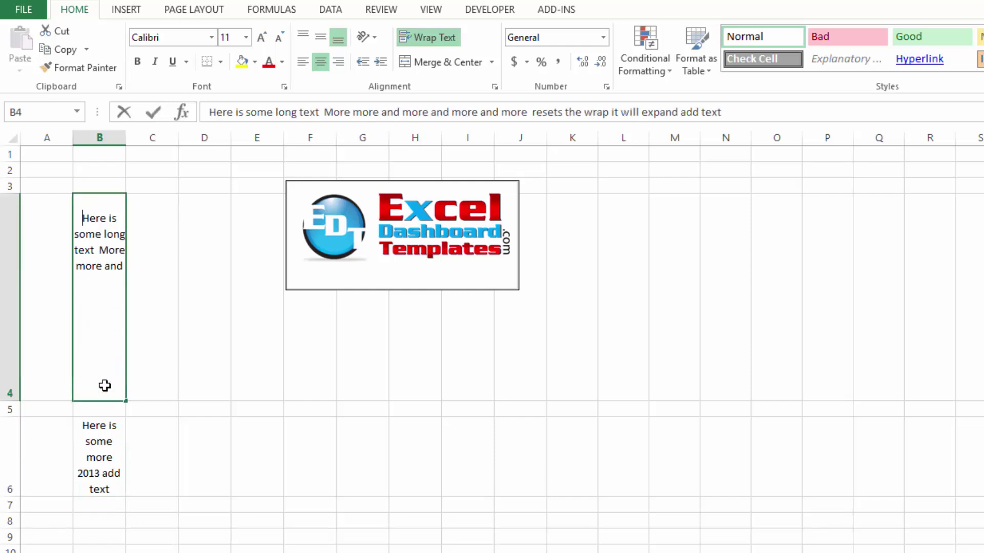
{"action": "type", "text": "add m"}
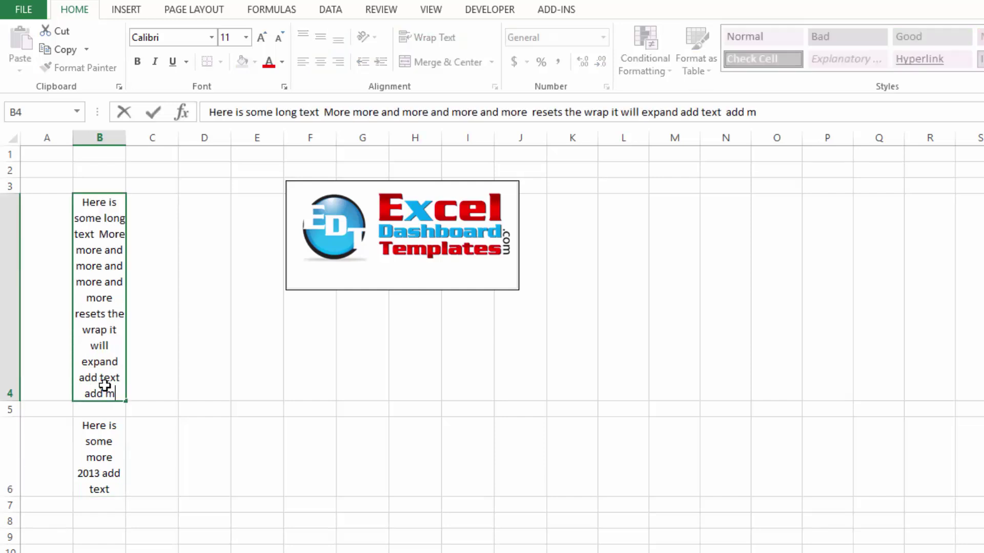
{"action": "type", "text": "ore text"}
{"action": "key", "text": "Return"}
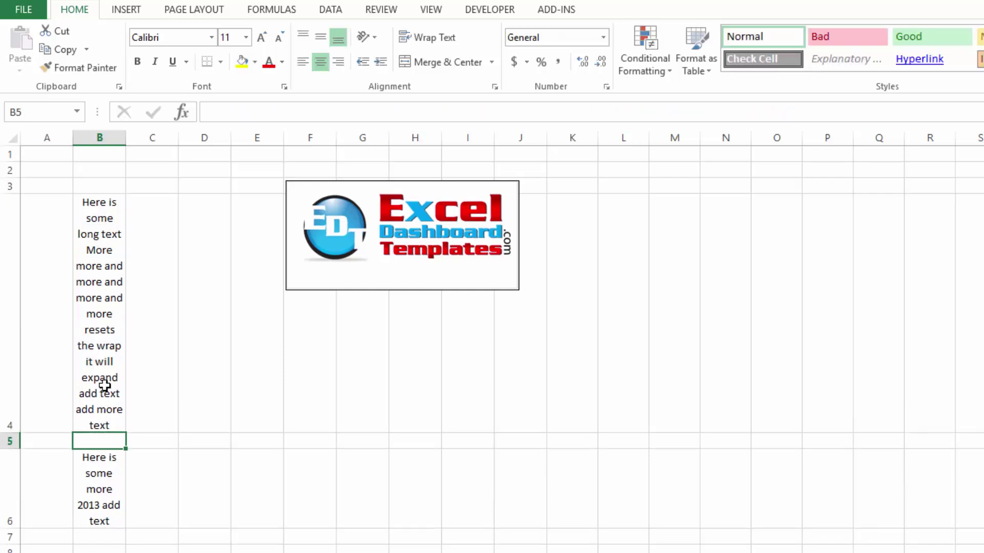
{"action": "key", "text": "Return"}
Step: Append 'and so is this one' to the end of B6
{"action": "key", "text": "F2"}
{"action": "type", "text": "and"}
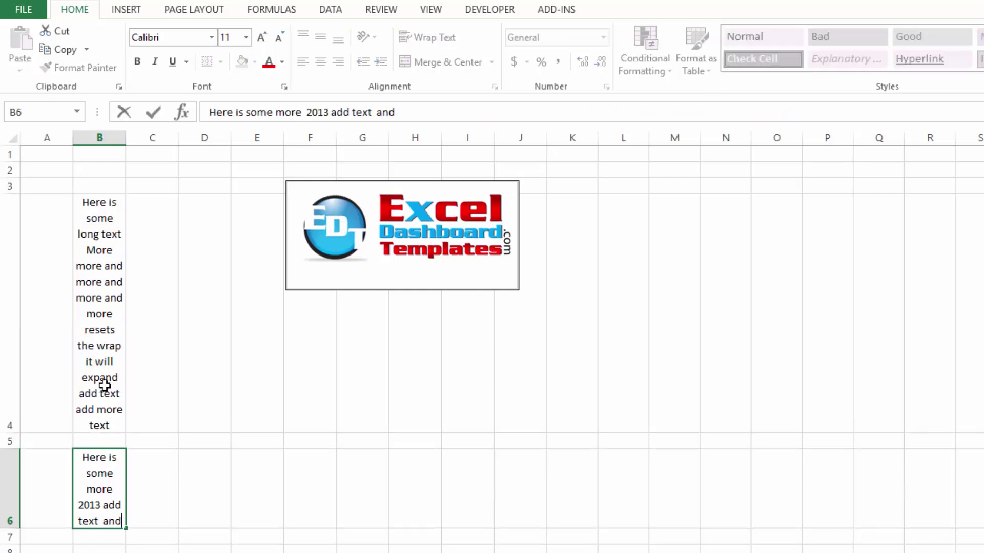
{"action": "type", "text": " so is this ne"}
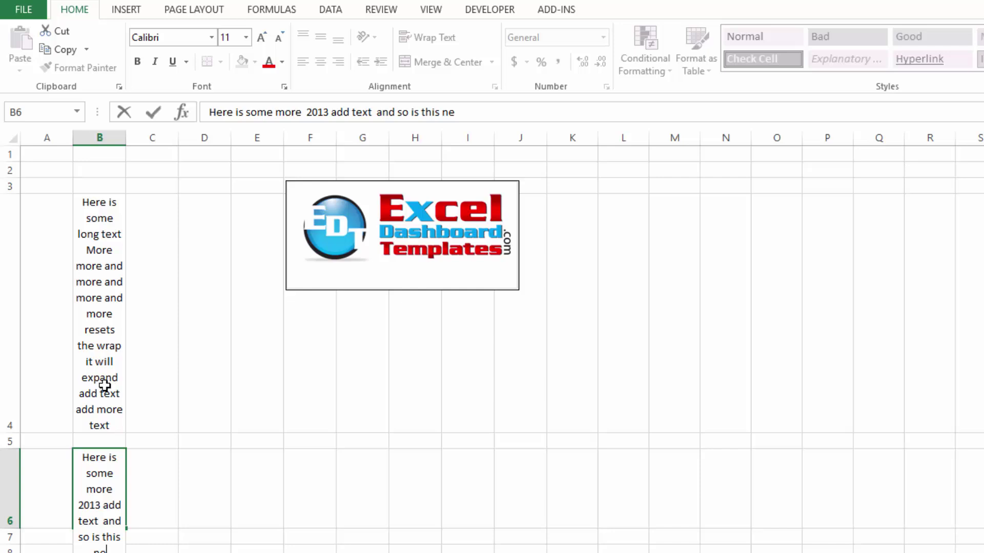
{"action": "key", "text": "BackSpace"}
{"action": "type", "text": "e"}
{"action": "key", "text": "Return"}
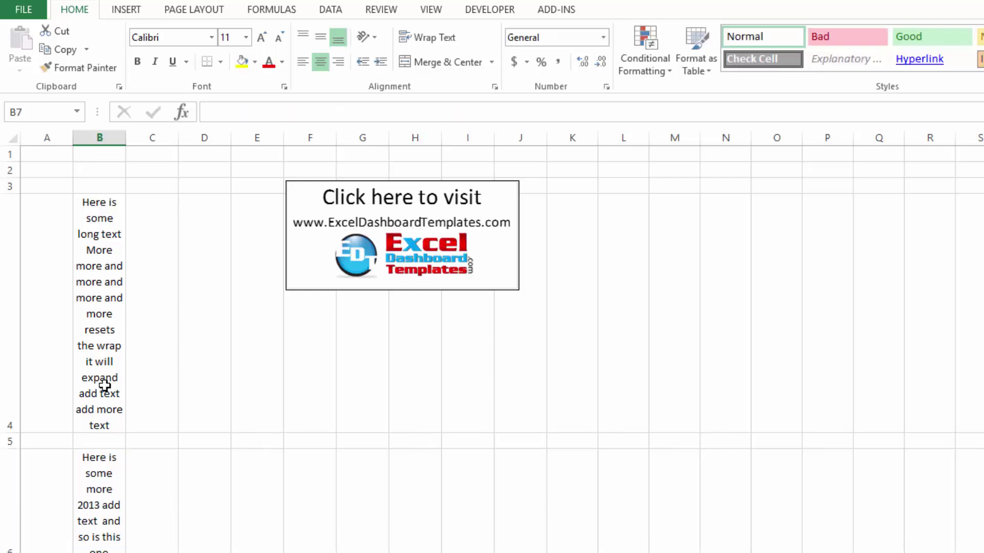
{"action": "left_click", "coordinate": [79, 300]}
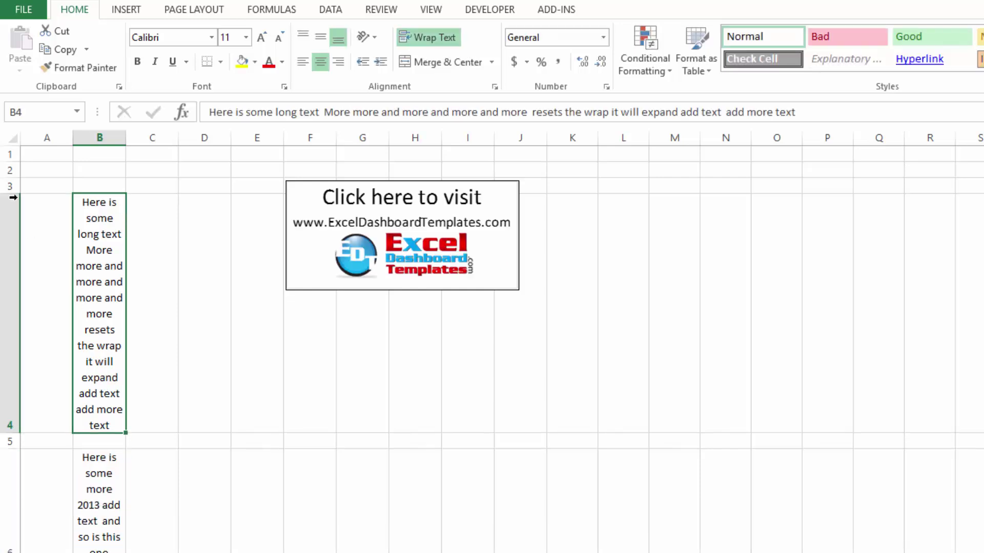
{"action": "left_click", "coordinate": [6, 138]}
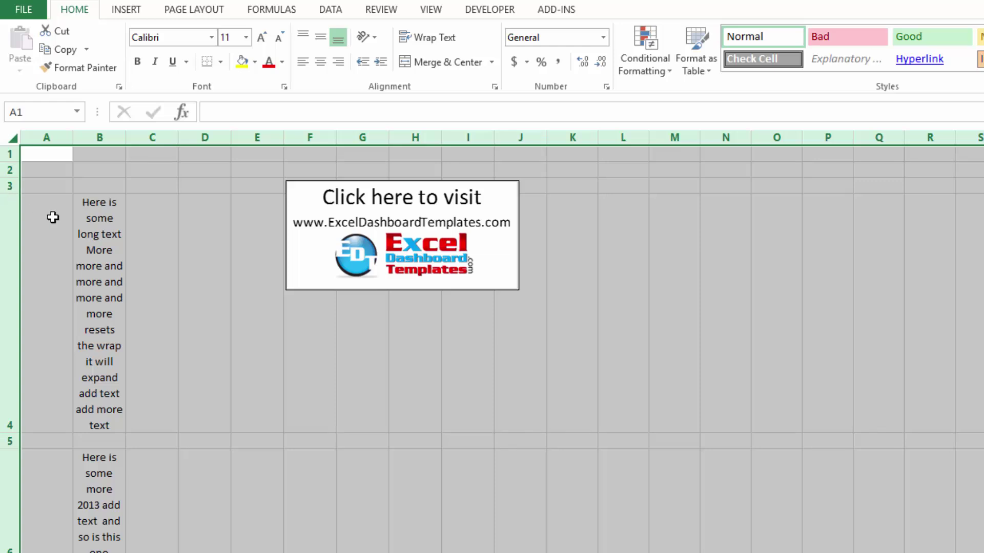
Step: Delete B4's long text so row 4 returns to standard height
{"action": "left_click", "coordinate": [83, 225]}
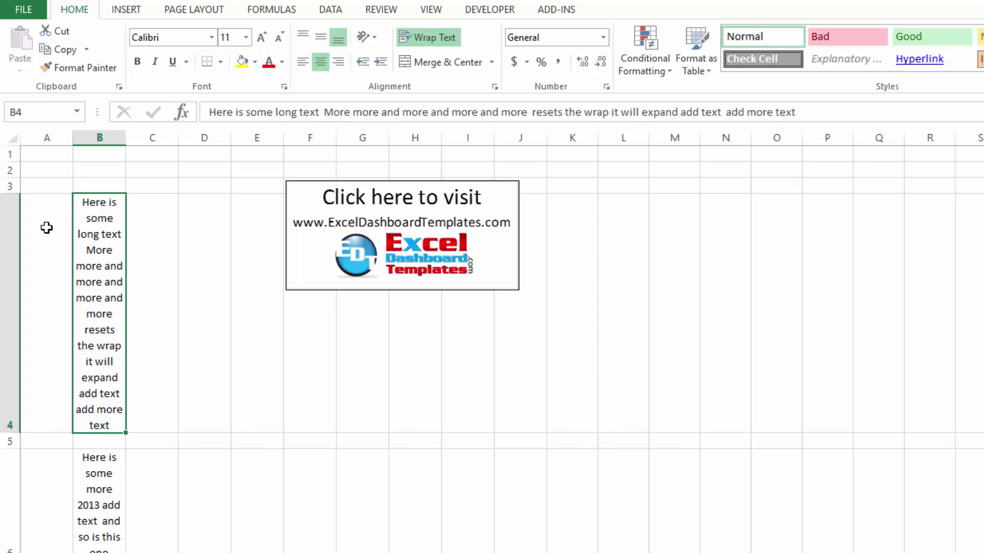
{"action": "left_click", "coordinate": [11, 431]}
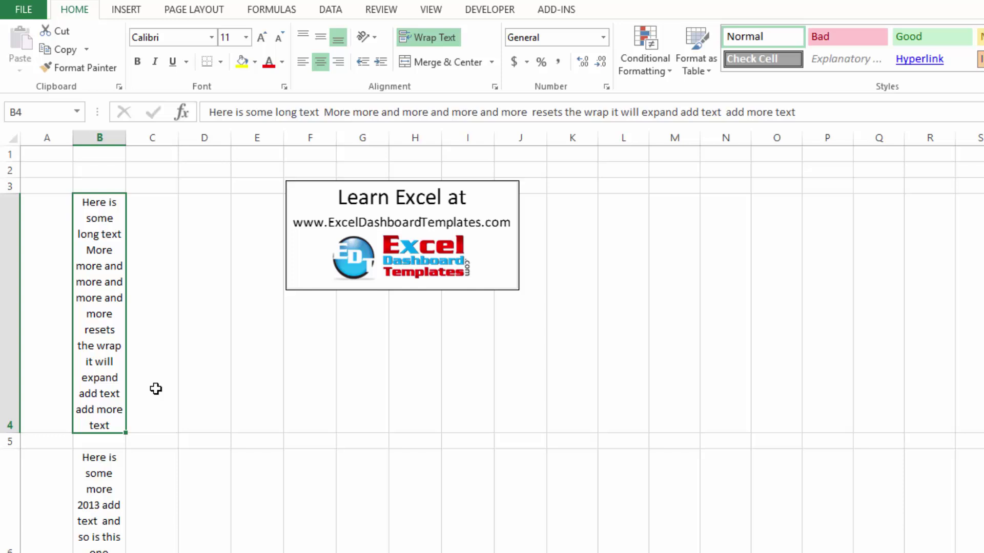
{"action": "key", "text": "Delete"}
{"action": "key", "text": "Down"}
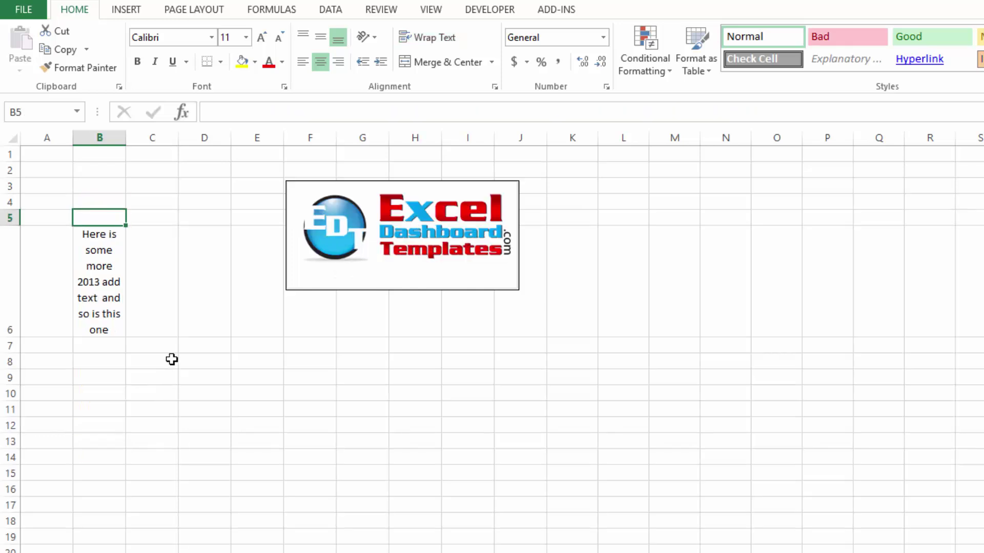